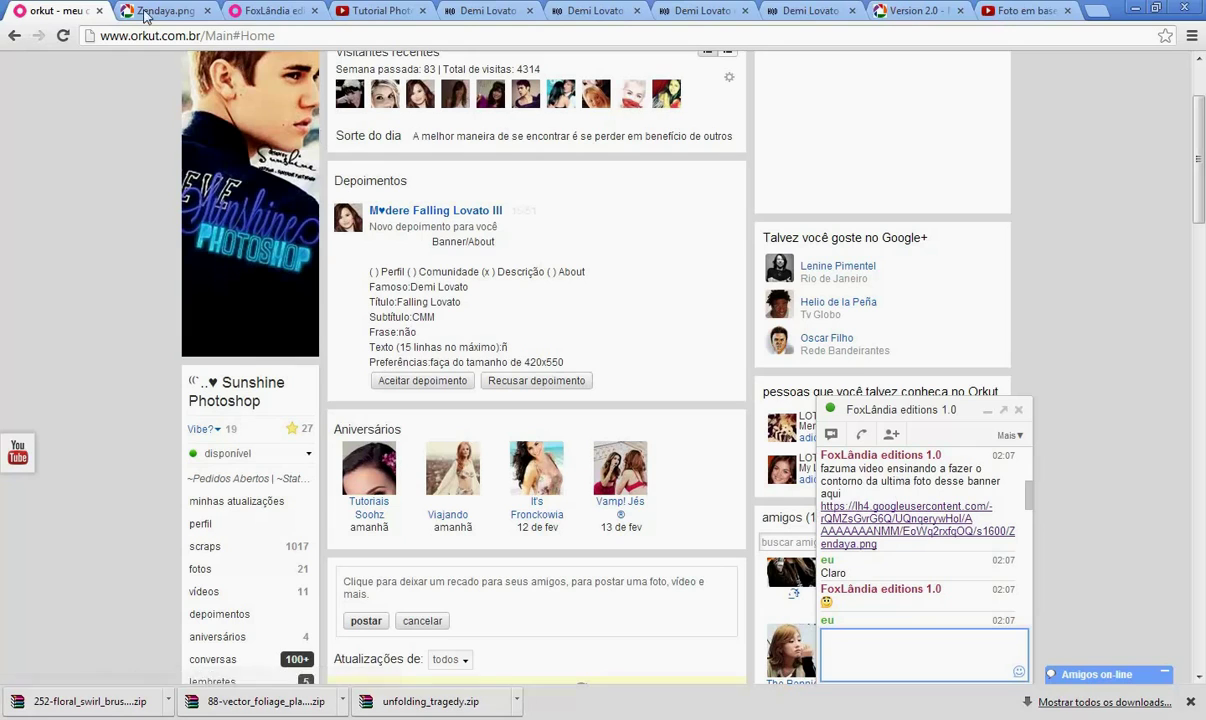
Step: Examine the Zendaya.png reference banner and read the chat request for a tutorial on the outline of its last photo
key(ctrl+Tab)
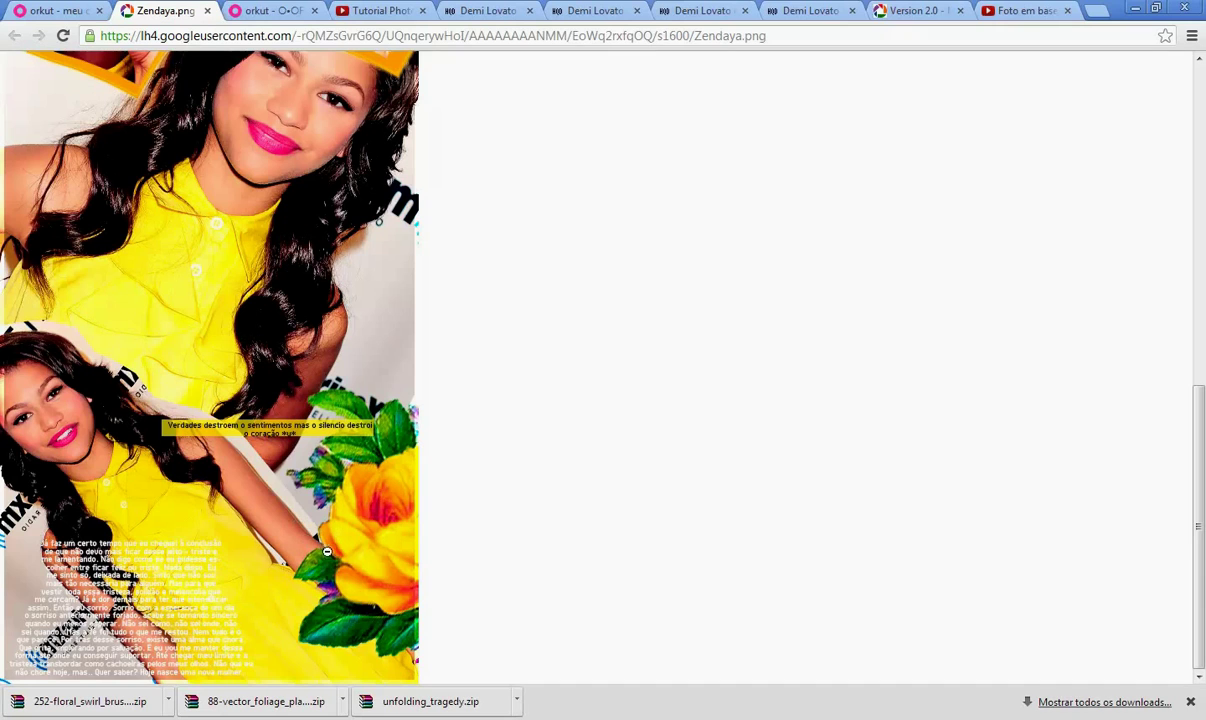
click(60, 10)
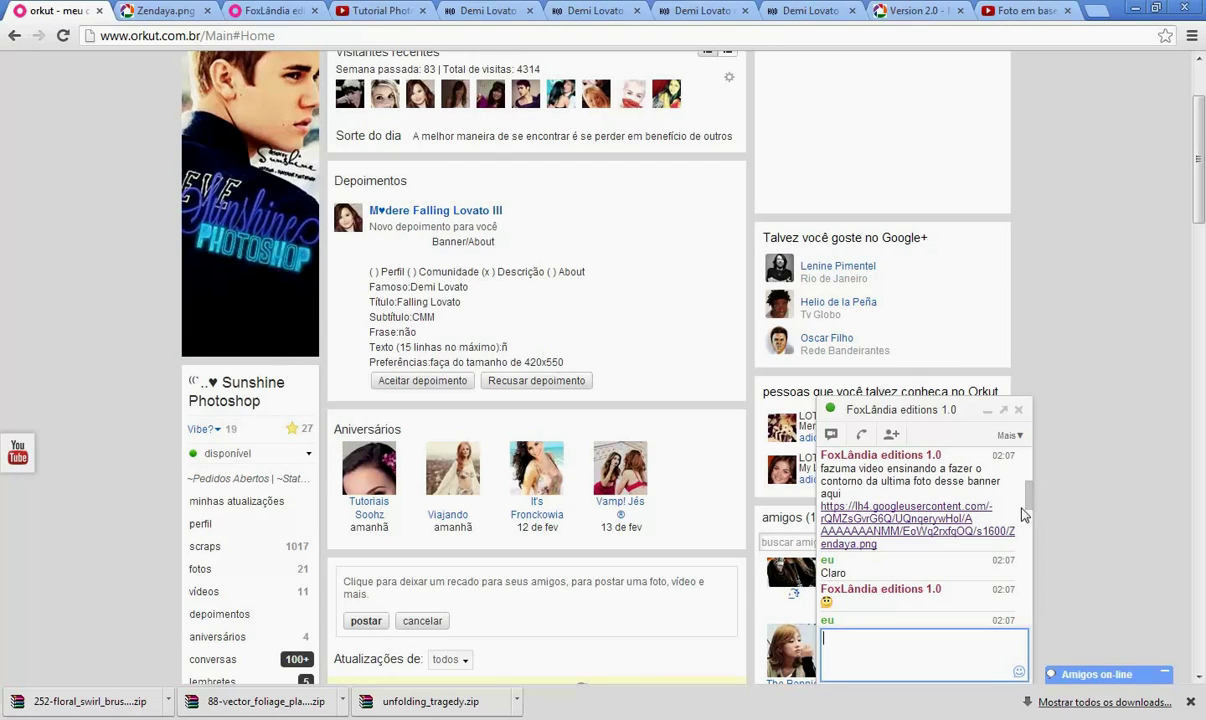
drag(1030, 505, 1025, 540)
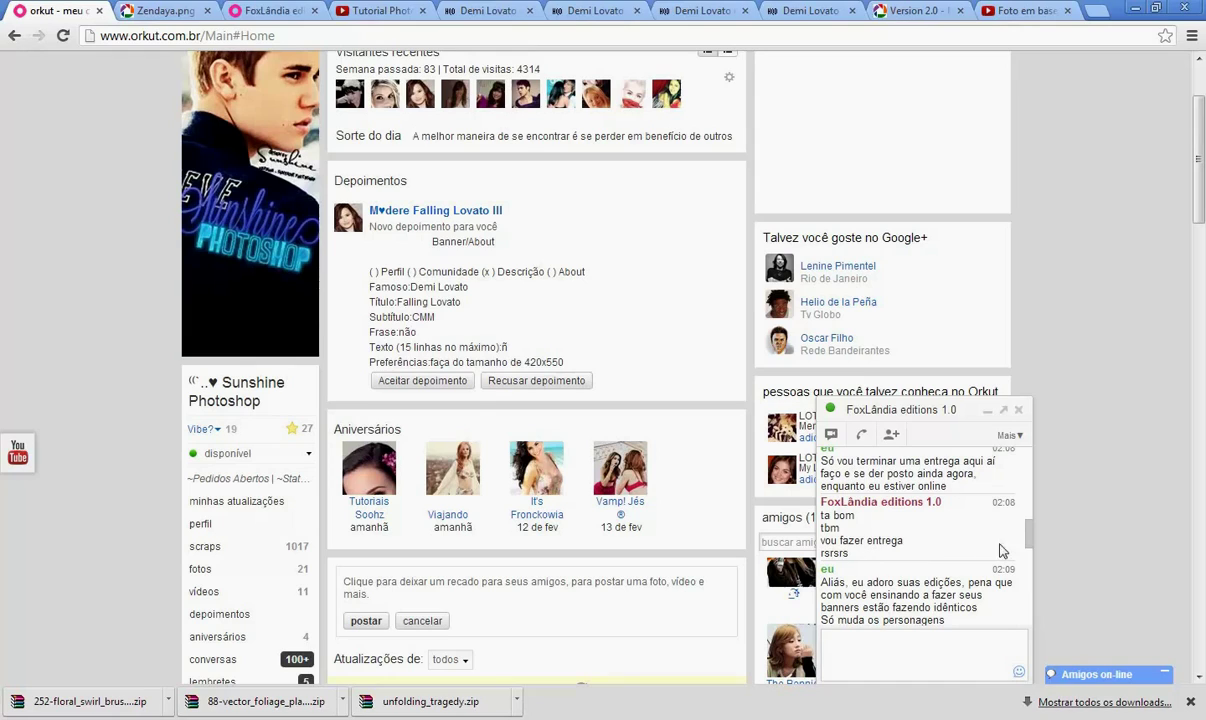
drag(1030, 540, 1024, 553)
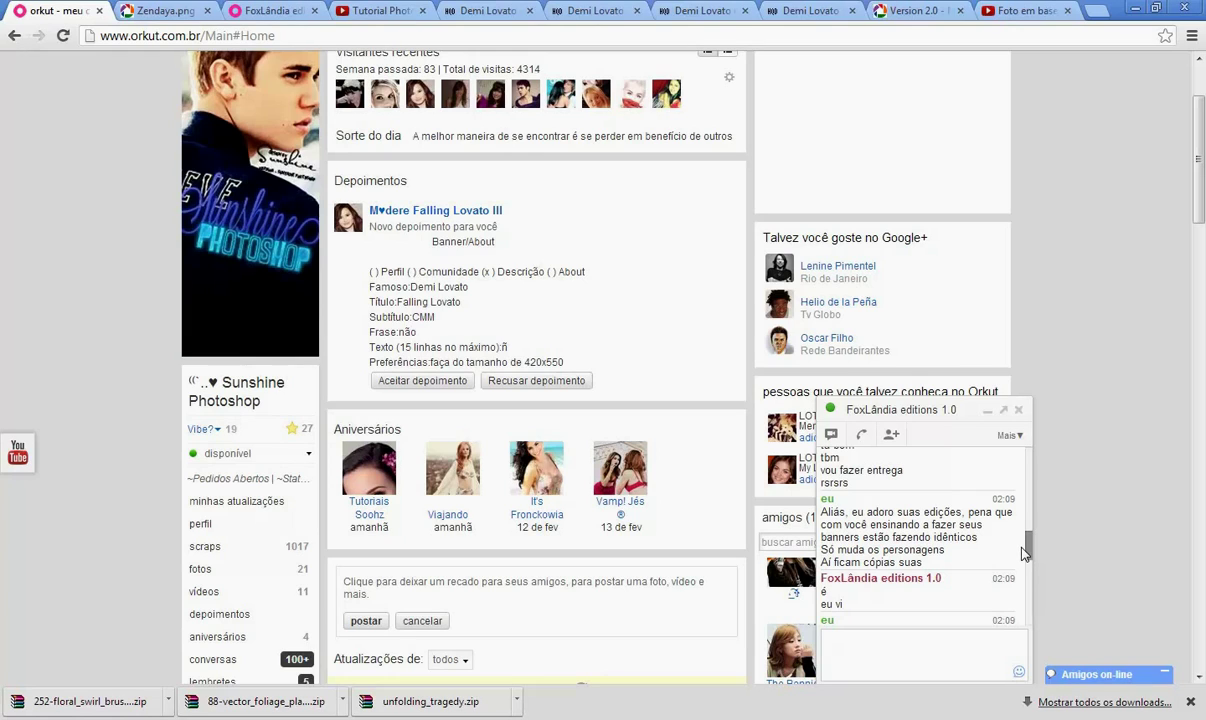
drag(1022, 553, 1030, 597)
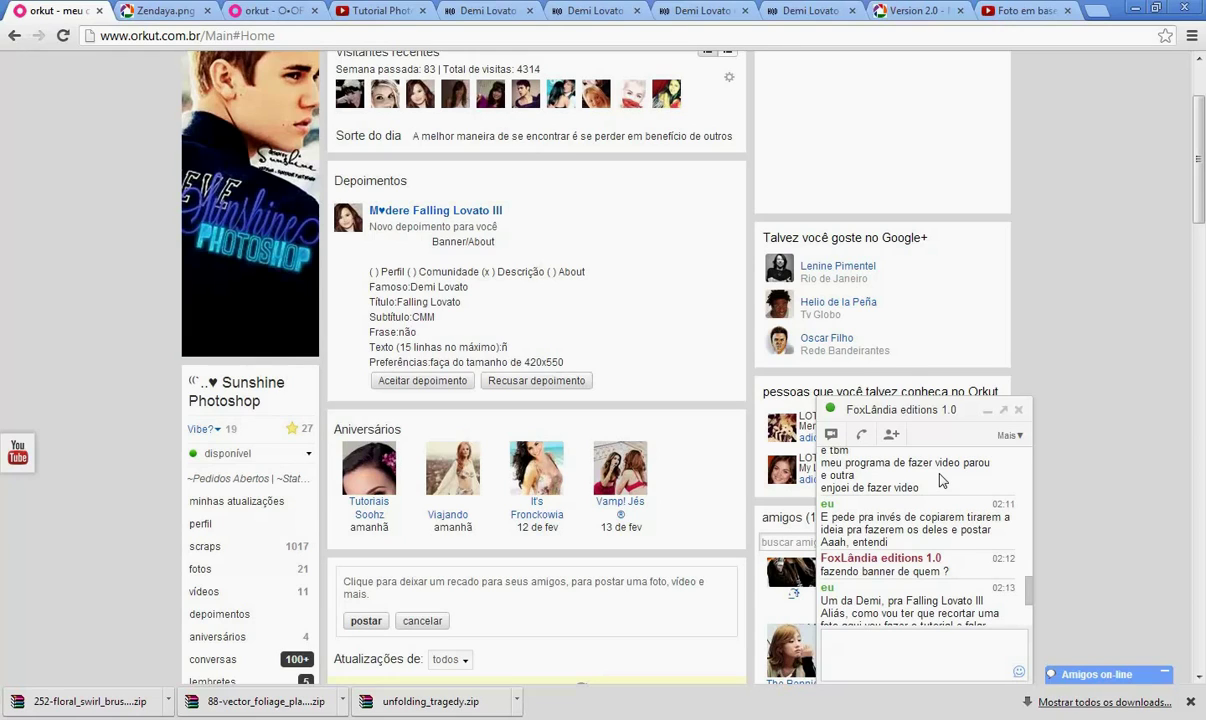
click(942, 410)
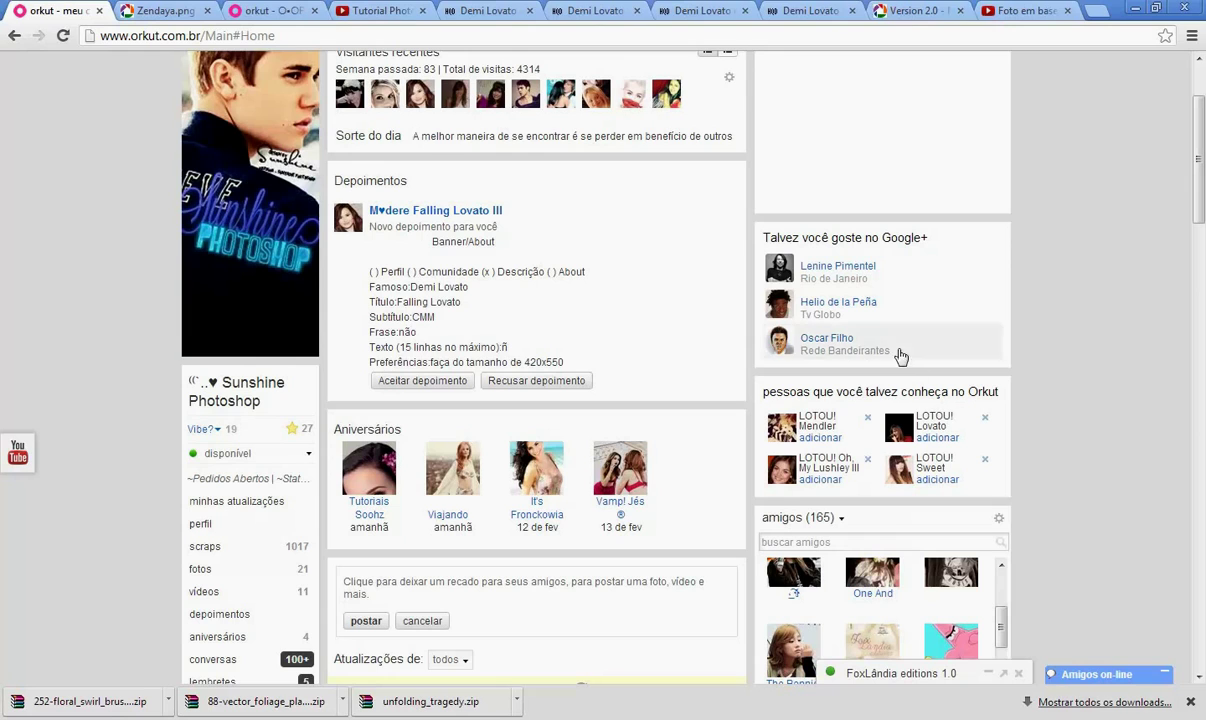
Step: Switch to Photoshop and activate the Polygonal Lasso tool for the photo in Sem Título-2
click(1134, 12)
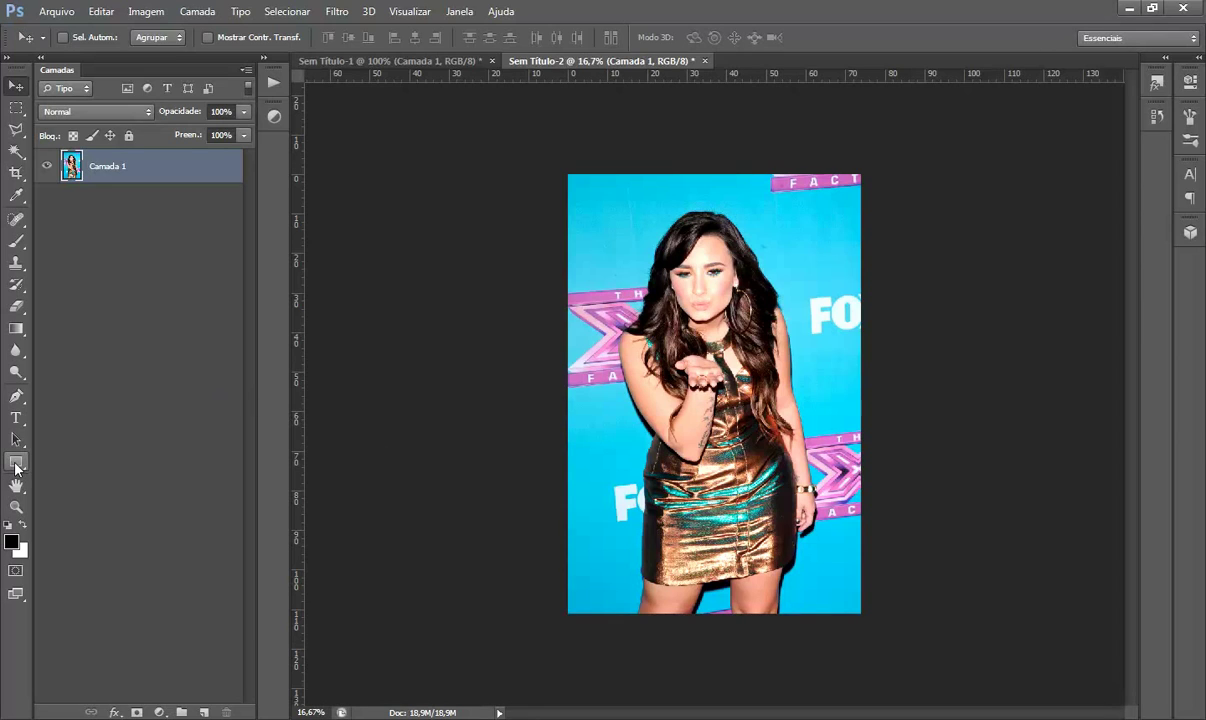
click(16, 130)
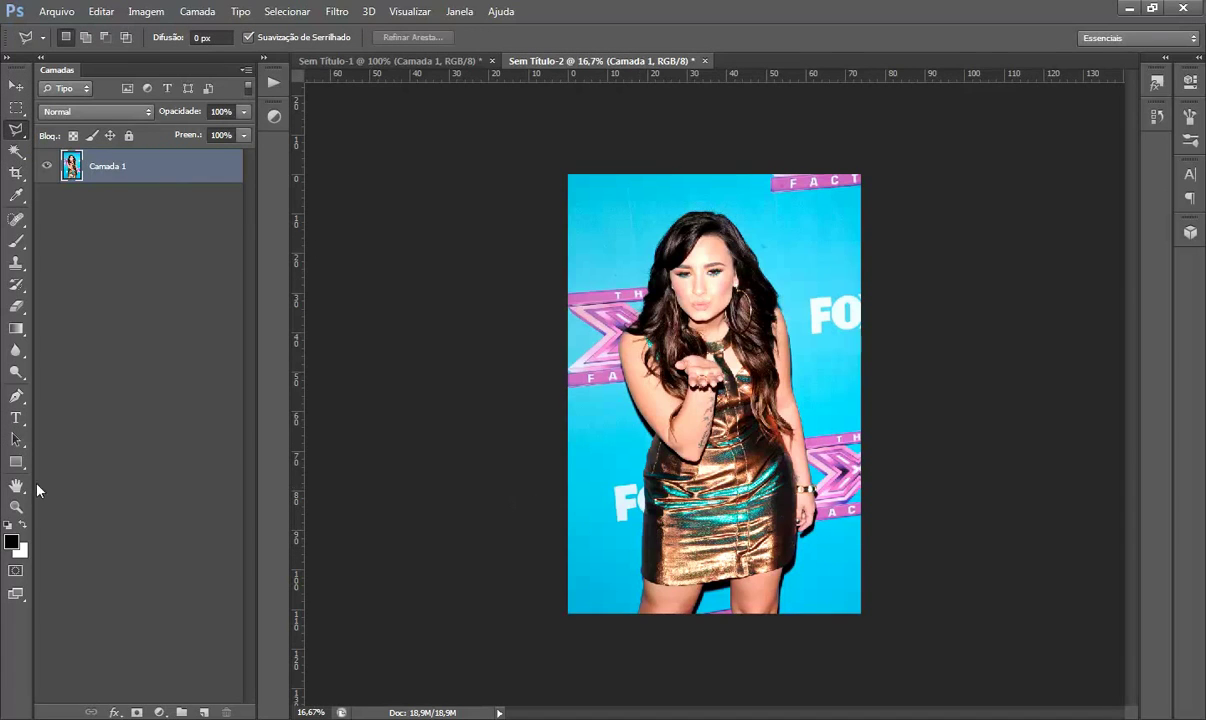
key(z)
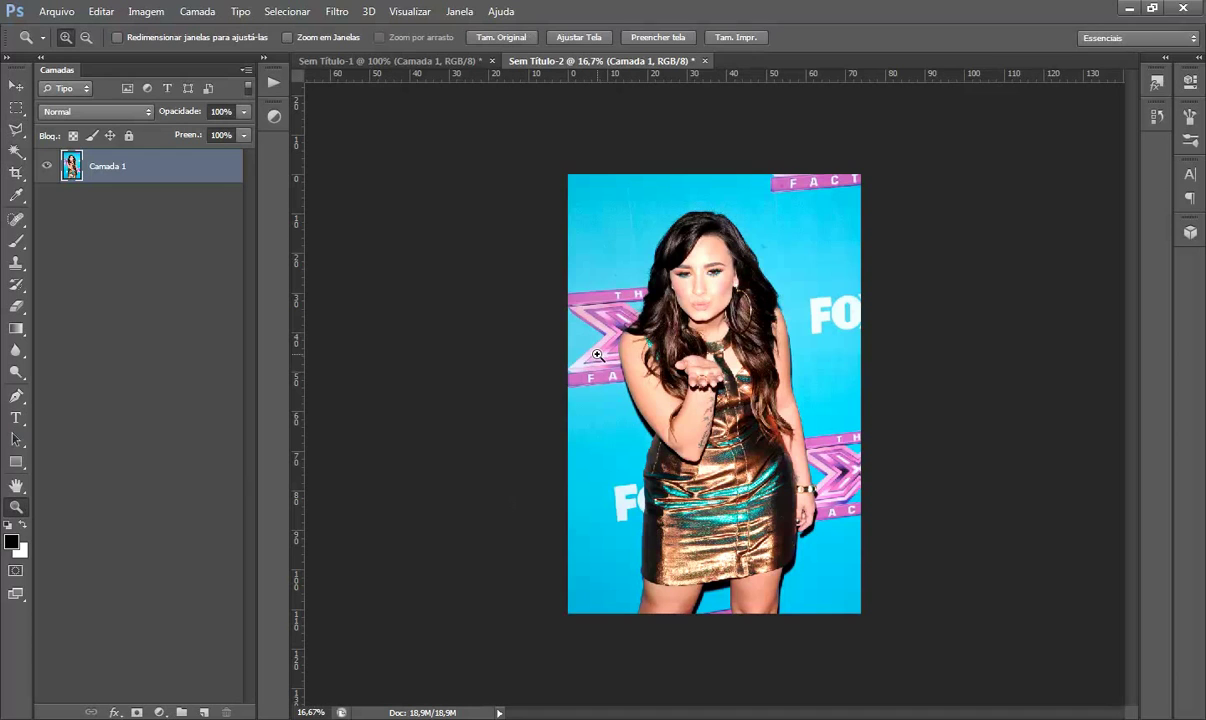
click(697, 344)
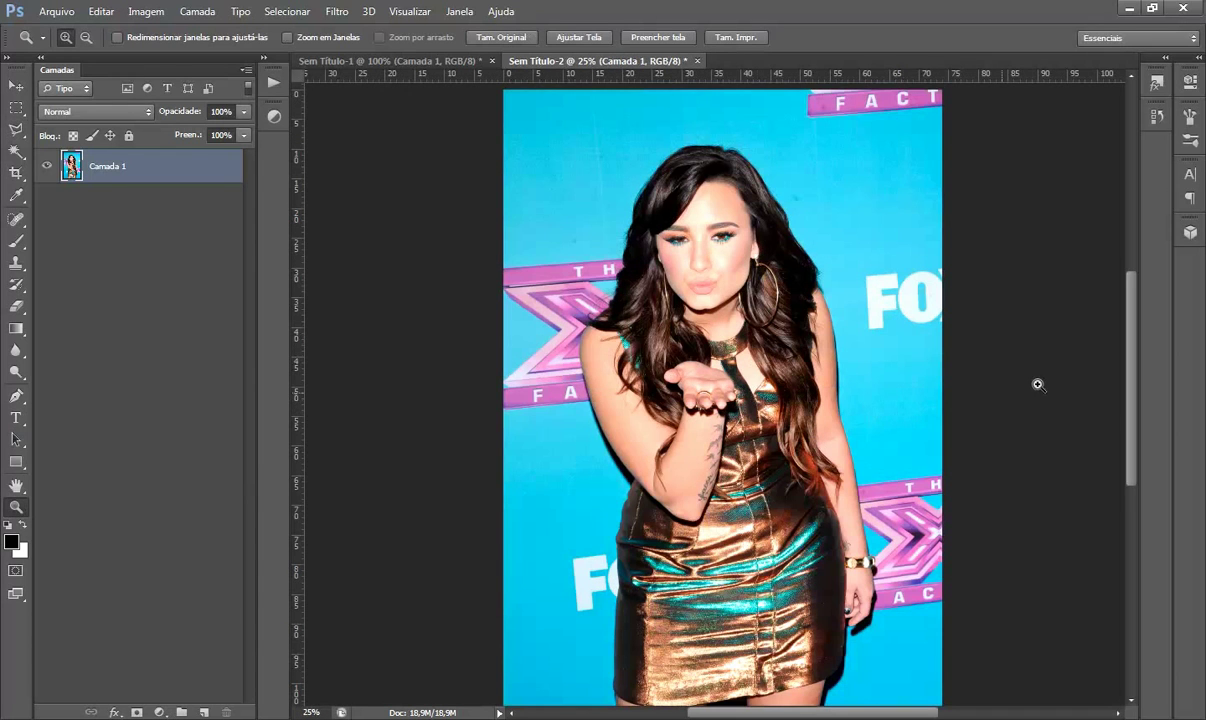
scroll(1126, 390, down, 5)
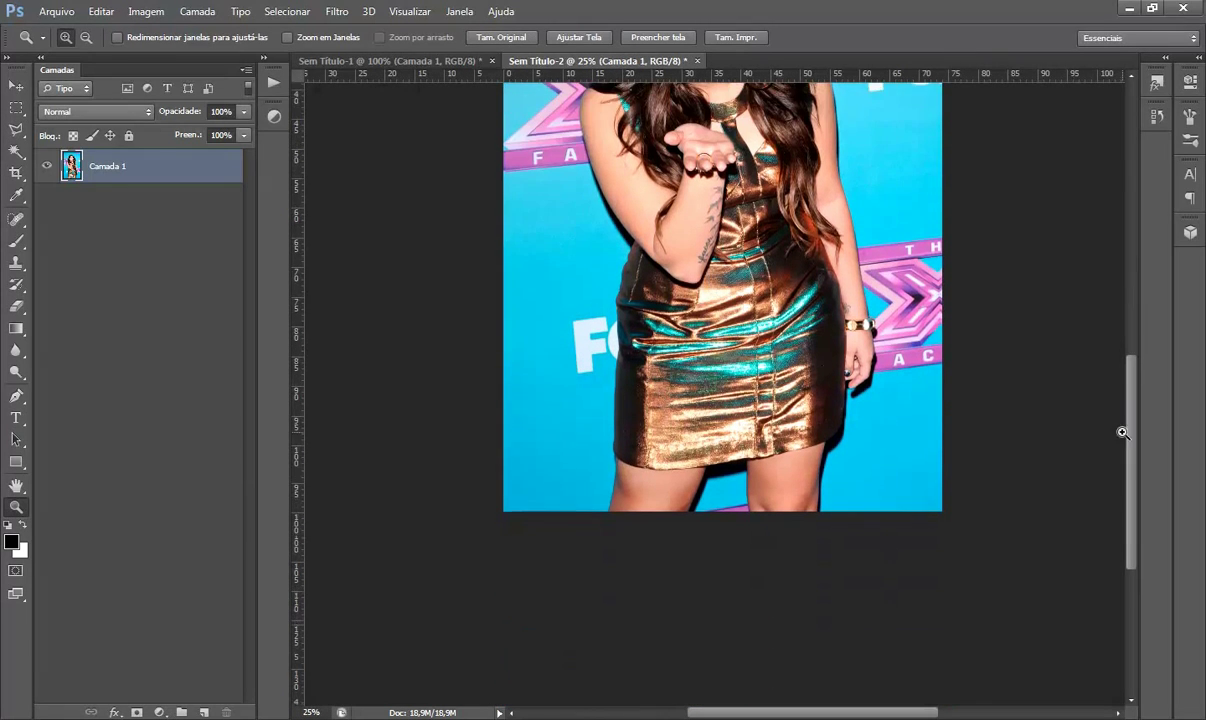
click(809, 407)
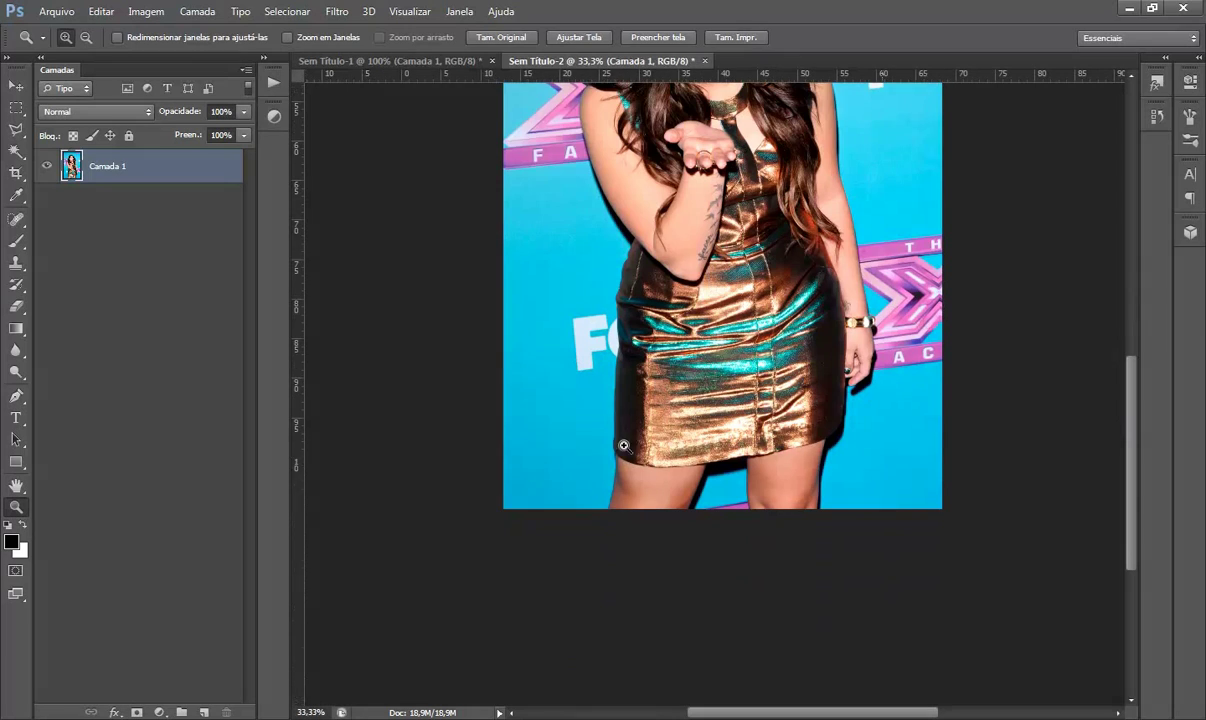
click(14, 131)
right_click(12, 134)
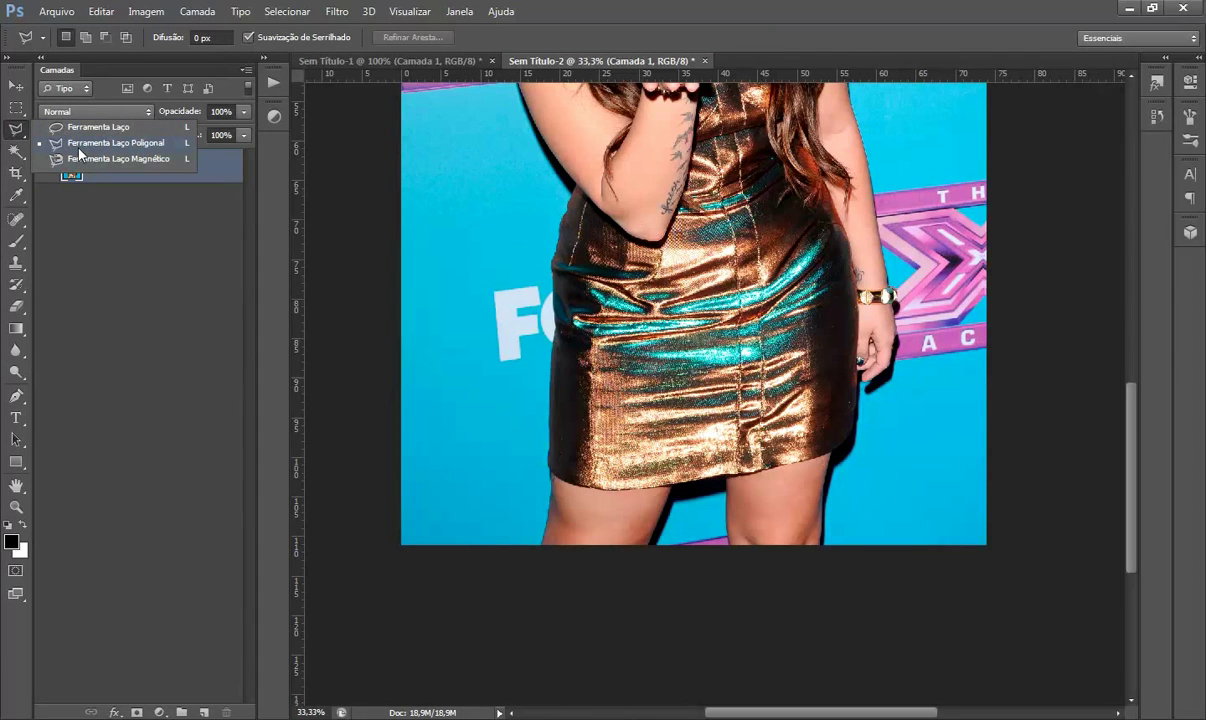
click(80, 144)
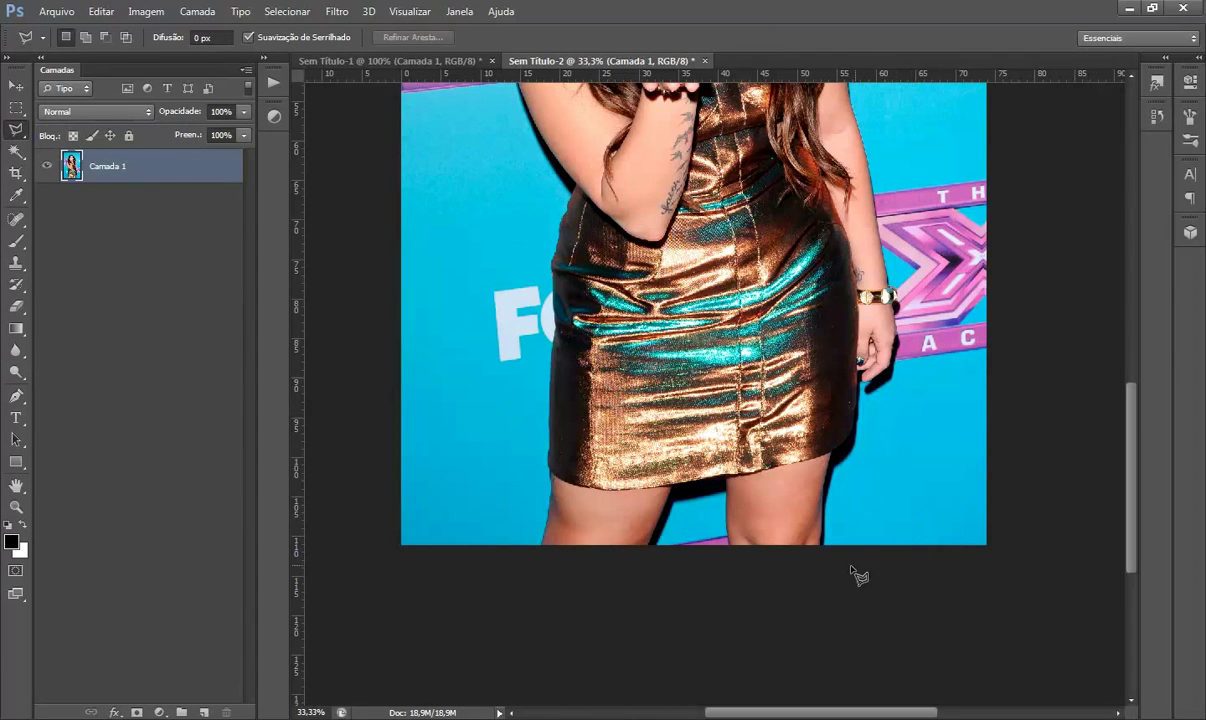
Step: Trace a closed polygonal selection loosely around the woman, keeping a margin of background and excluding the gap between her legs
mouse_move(840, 558)
mouse_down()
mouse_move(841, 480)
mouse_move(873, 442)
mouse_move(871, 405)
mouse_move(907, 386)
mouse_move(906, 285)
mouse_move(971, 255)
mouse_move(1063, 334)
mouse_move(824, 2)
mouse_move(894, 217)
mouse_move(886, 273)
mouse_up()
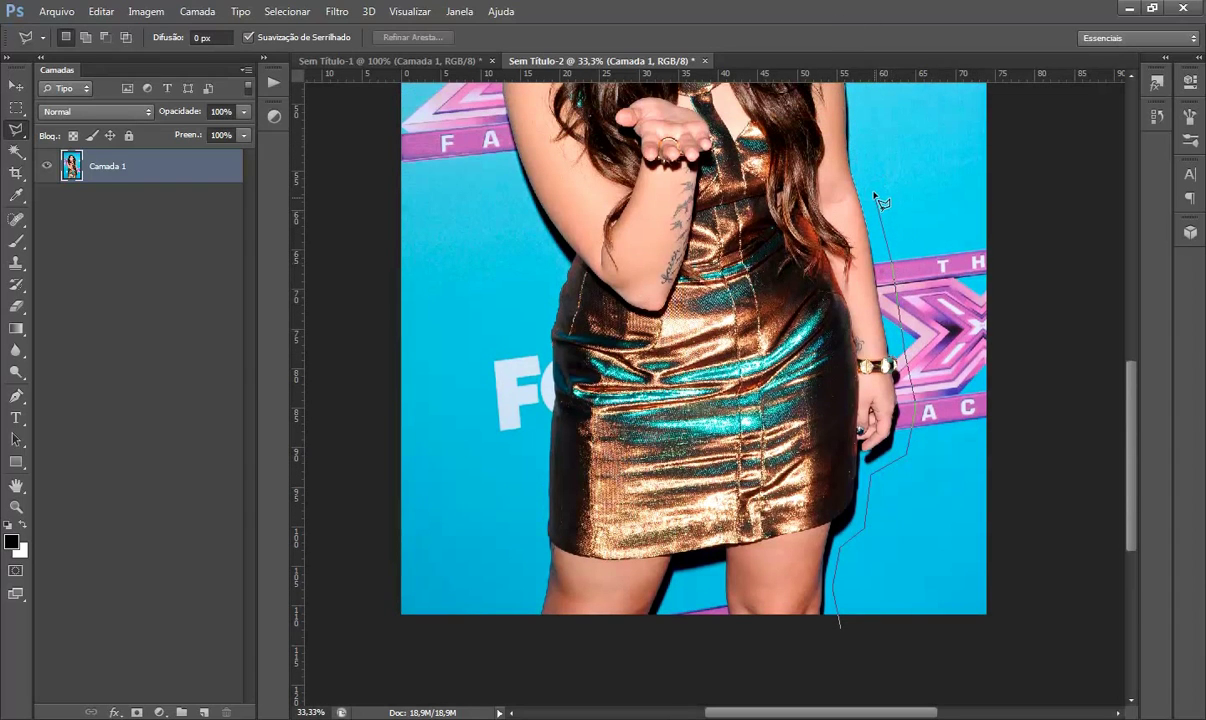
mouse_move(876, 177)
mouse_down()
mouse_move(867, 102)
mouse_move(886, 74)
mouse_move(886, 272)
mouse_up()
key(BackSpace)
key(BackSpace)
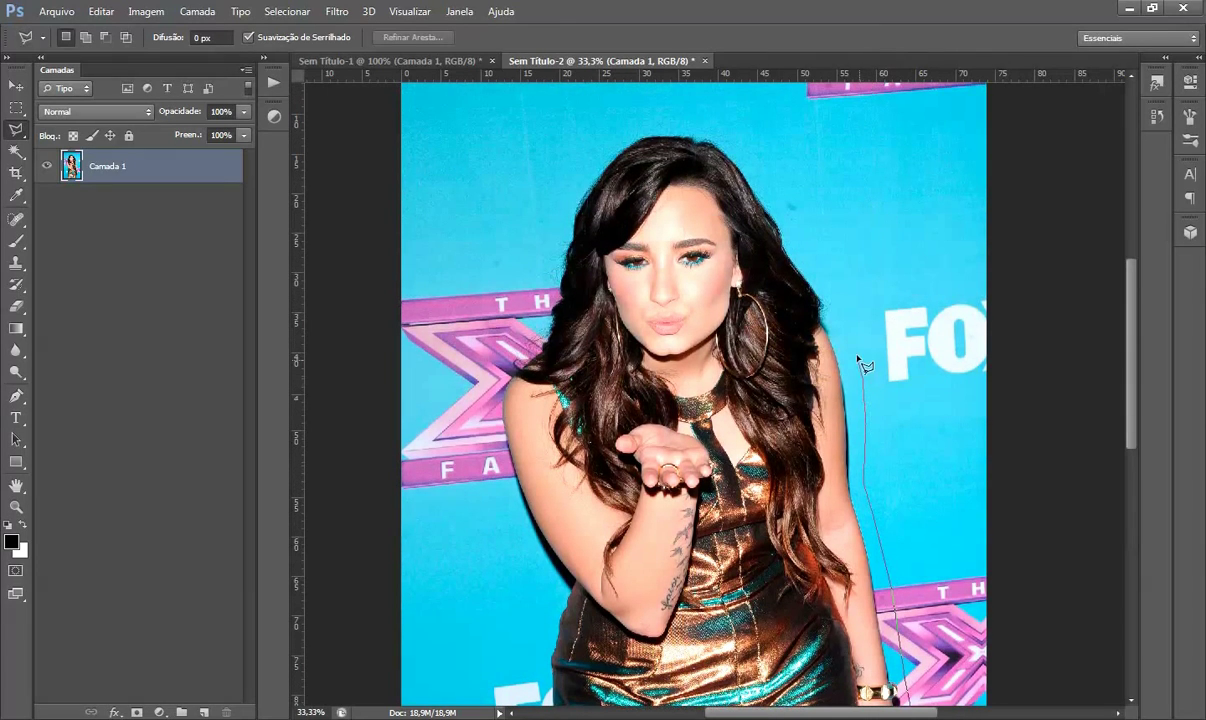
mouse_move(848, 332)
mouse_down()
mouse_move(709, 112)
mouse_move(694, 128)
mouse_move(652, 121)
mouse_move(579, 160)
mouse_move(543, 240)
mouse_move(541, 312)
mouse_move(479, 405)
mouse_move(513, 534)
mouse_move(552, 582)
mouse_move(544, 632)
mouse_move(562, 630)
mouse_move(541, 633)
mouse_move(622, 584)
mouse_move(505, 300)
mouse_move(545, 322)
mouse_move(530, 612)
mouse_move(635, 630)
mouse_move(672, 601)
mouse_move(690, 546)
mouse_move(708, 545)
mouse_move(714, 596)
mouse_move(842, 583)
mouse_up()
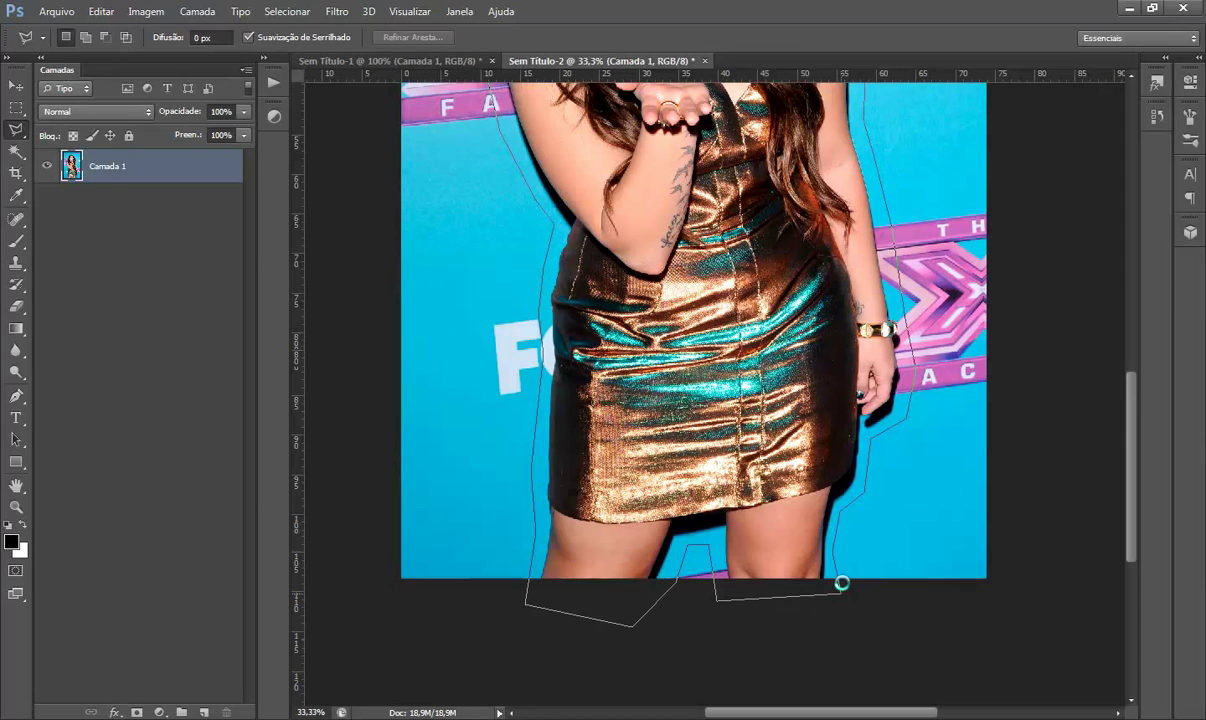
drag(842, 583, 843, 579)
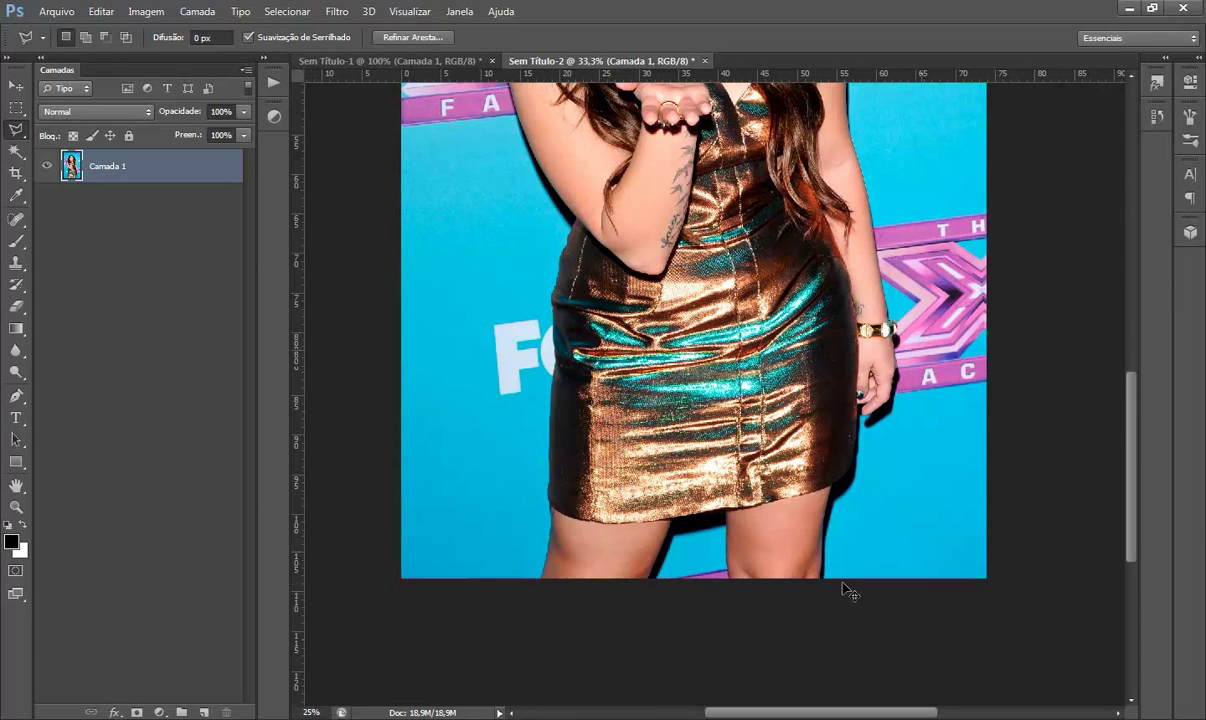
Step: Invert the selection, delete the background outside the traced outline on Camada 1, and deselect
key(ctrl+minus)
key(ctrl+minus)
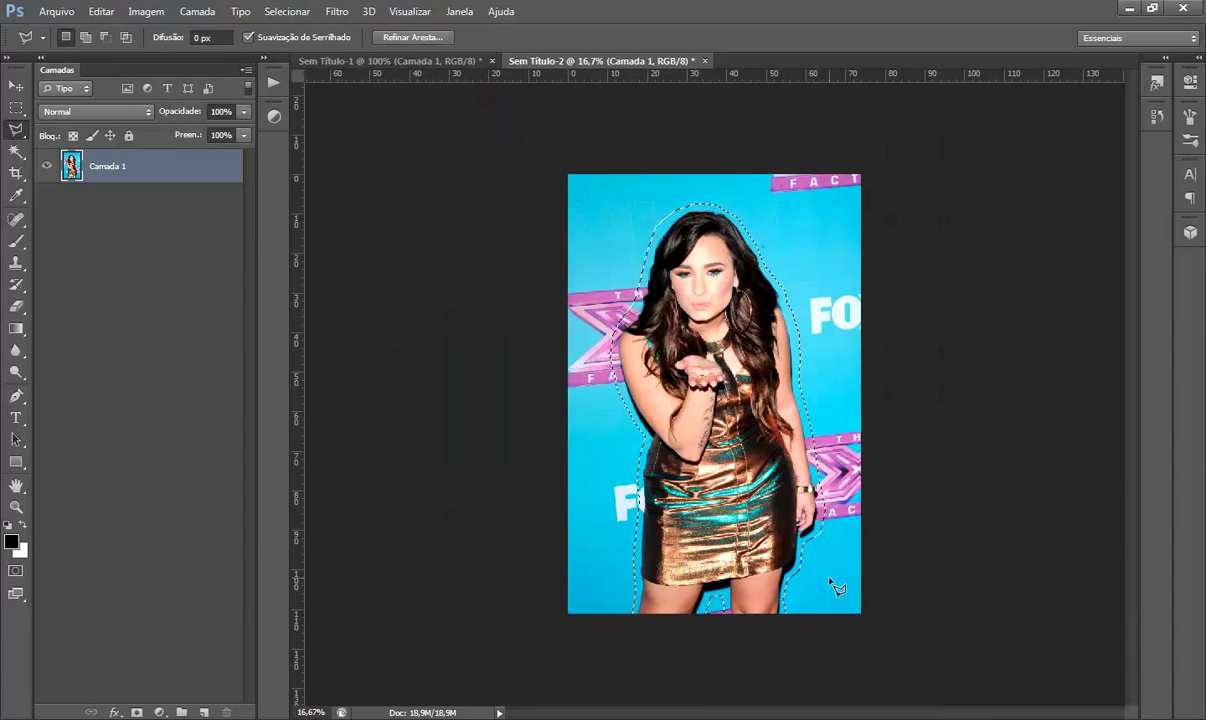
key(shift)
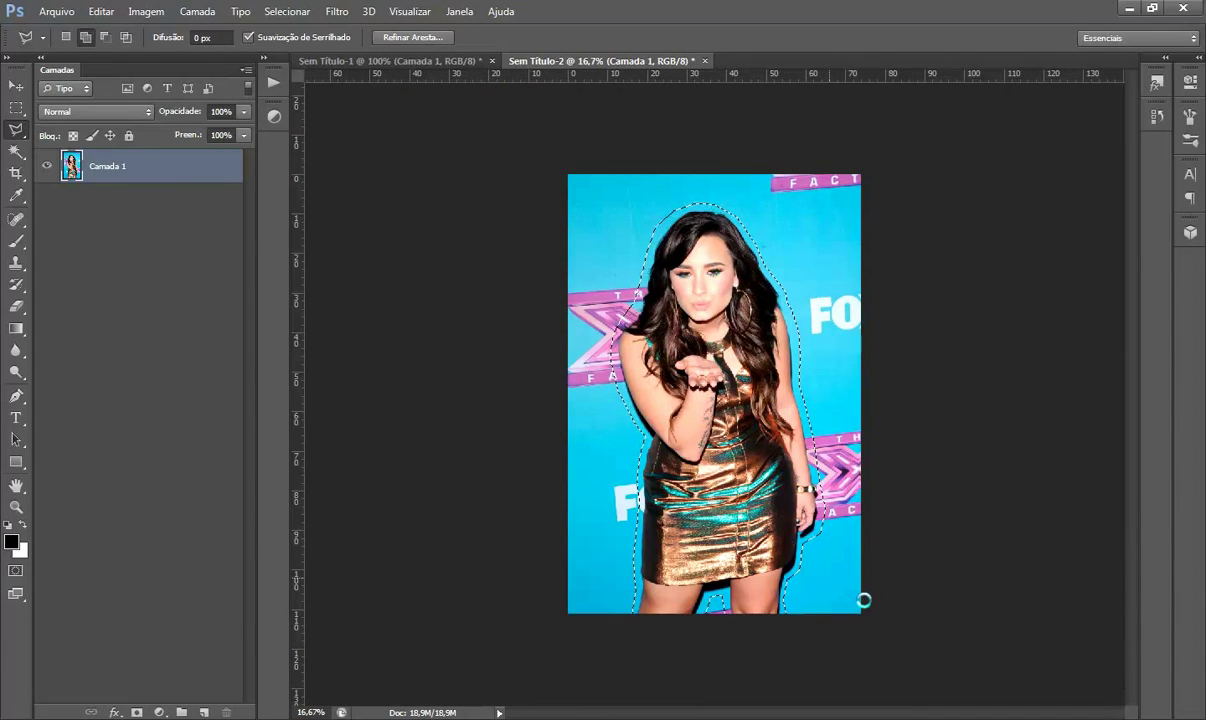
click(864, 600)
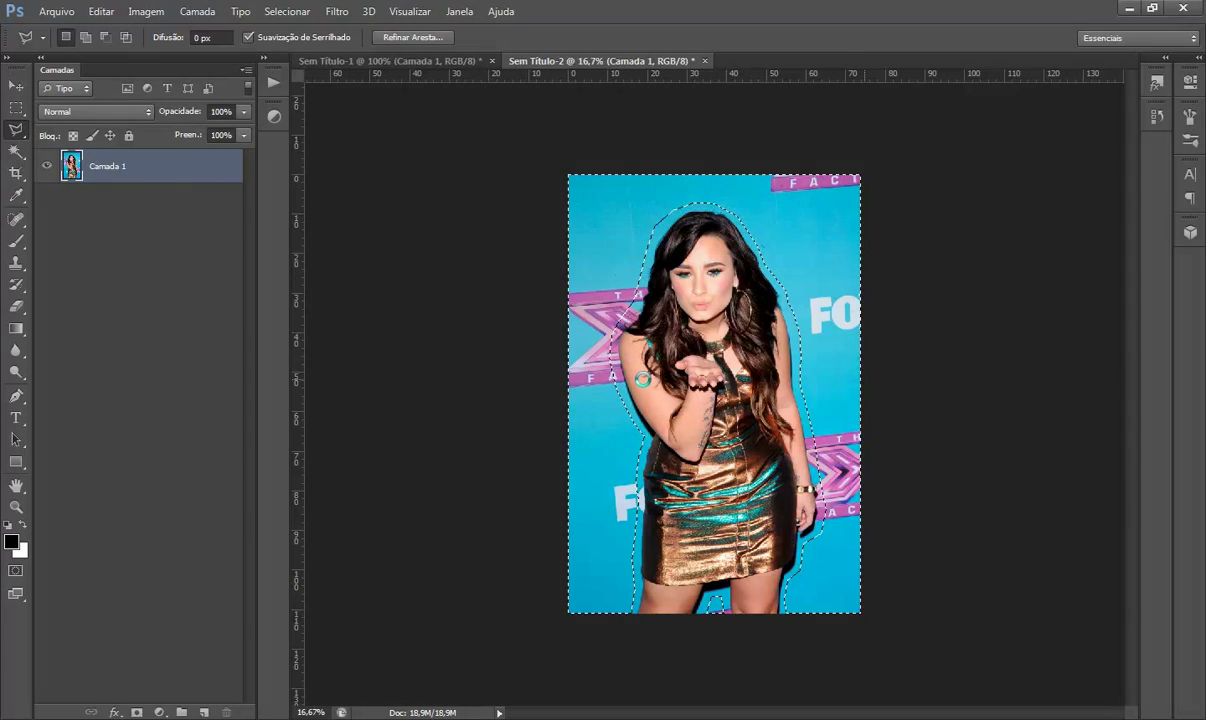
key(Delete)
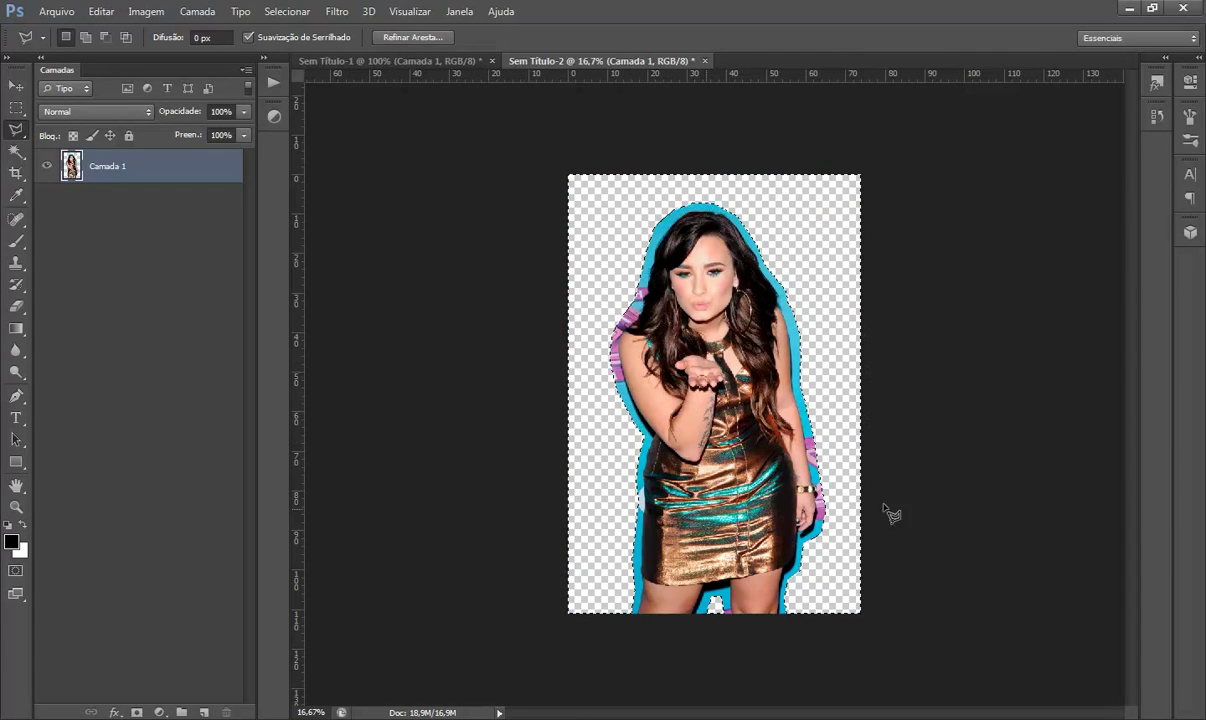
key(ctrl+d)
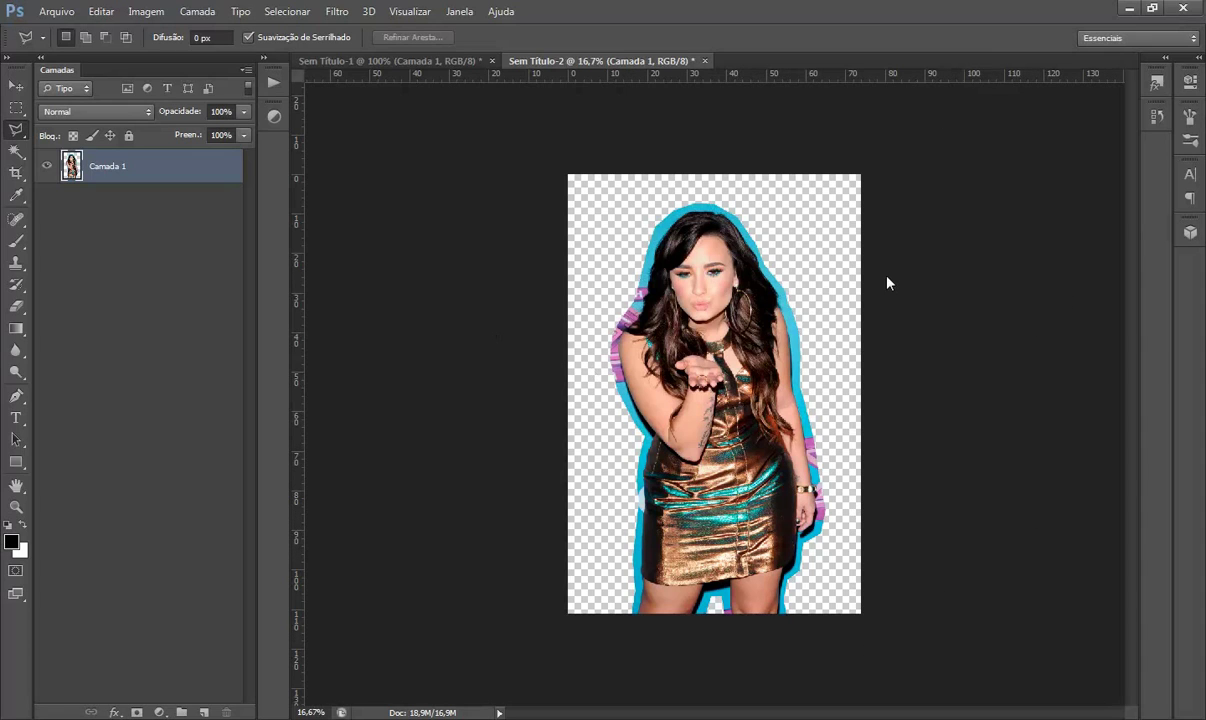
key(ctrl+plus)
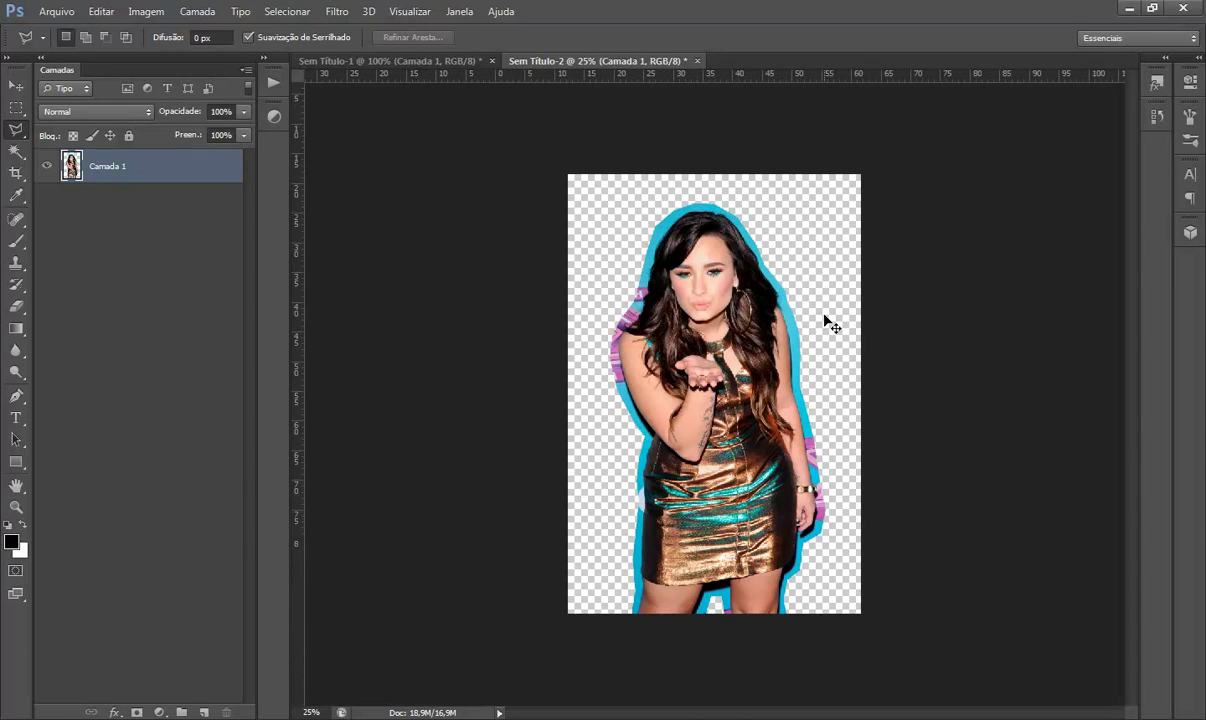
key(ctrl+plus)
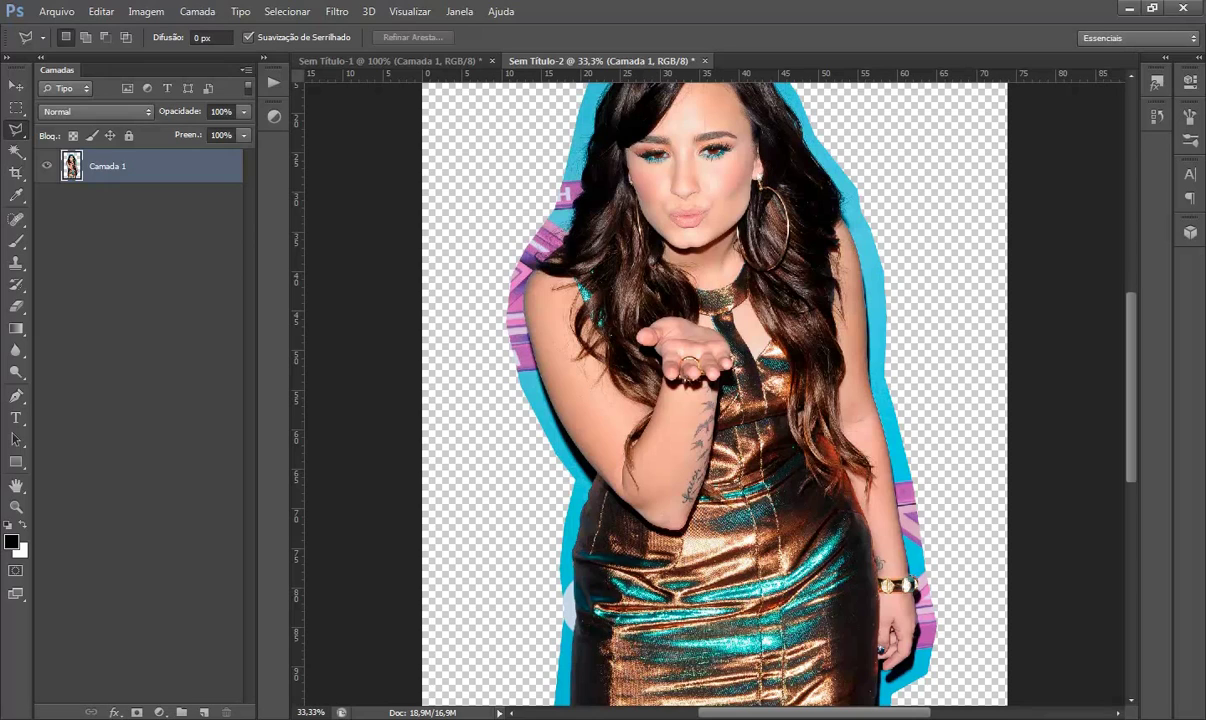
key(F9)
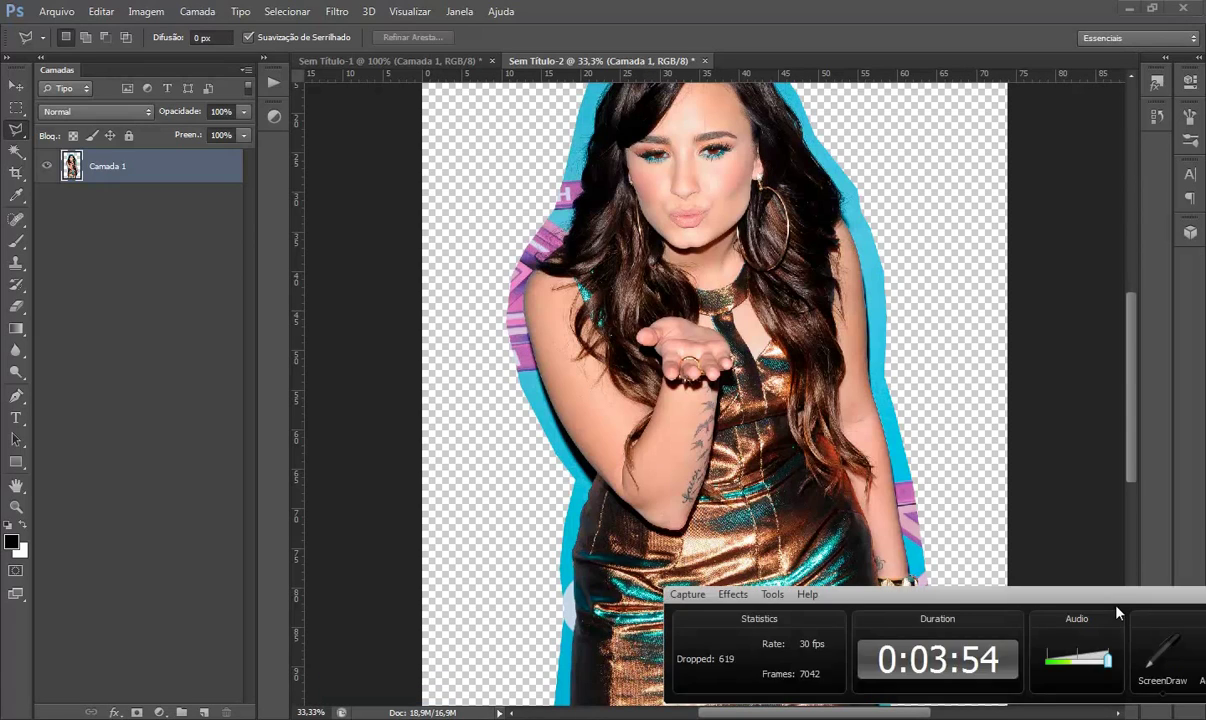